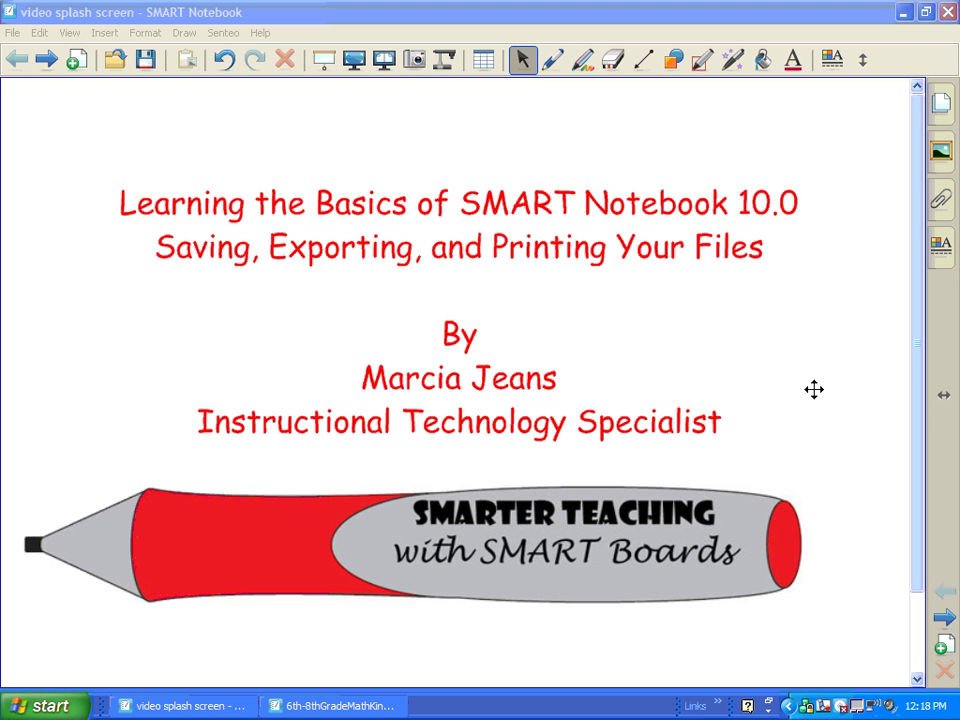
# Go to the handwritten Notes page, examine the Save As options for the file, and dismiss them without saving.
pyautogui.click(944, 619)
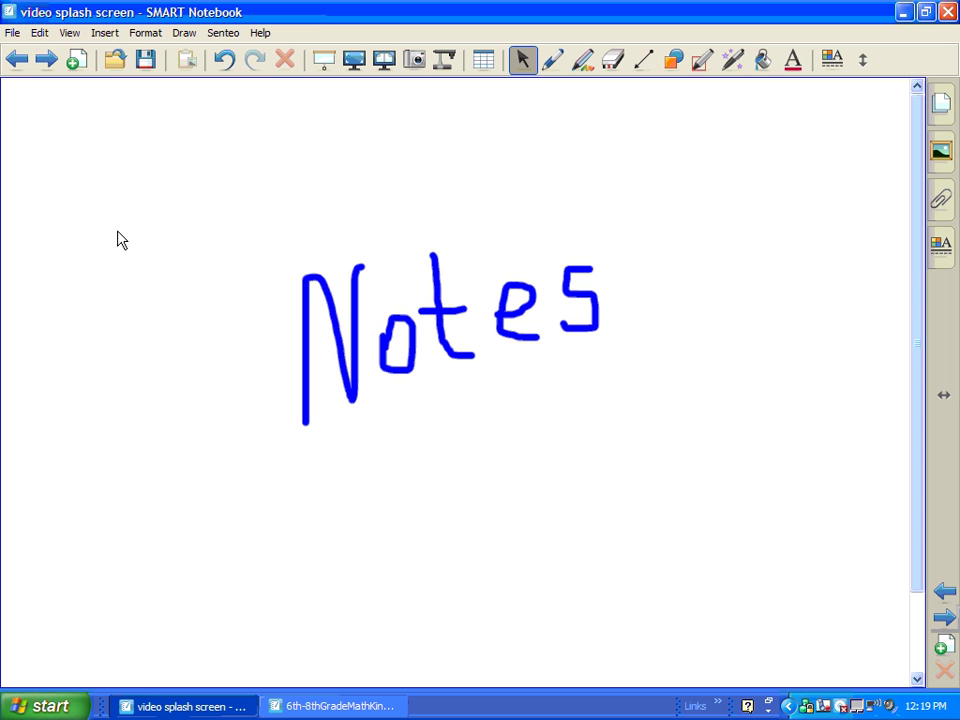
pyautogui.click(13, 33)
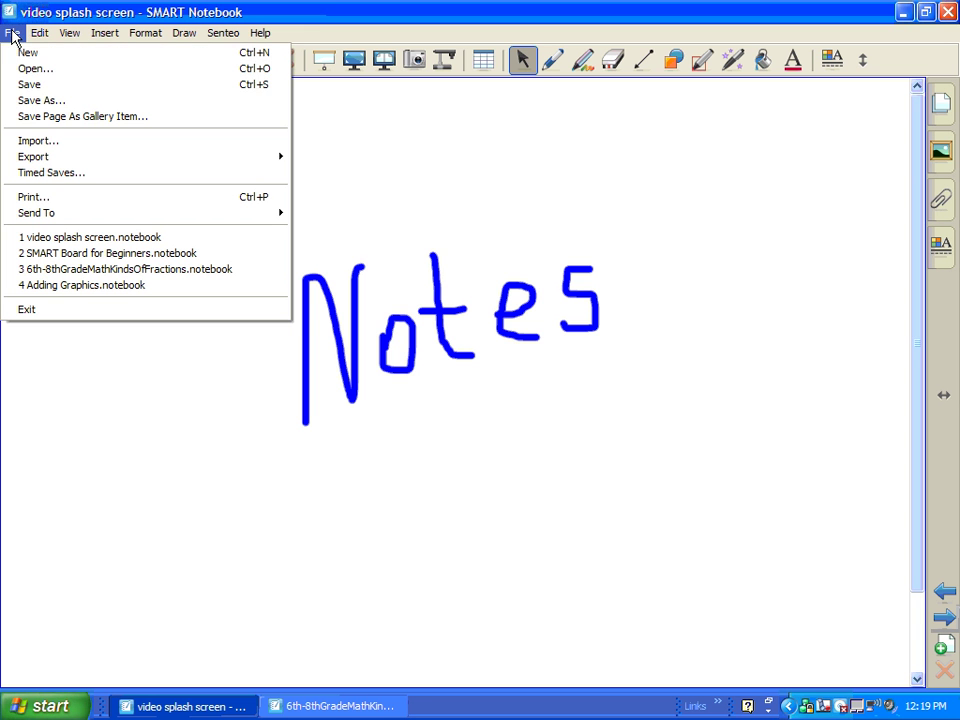
pyautogui.click(16, 100)
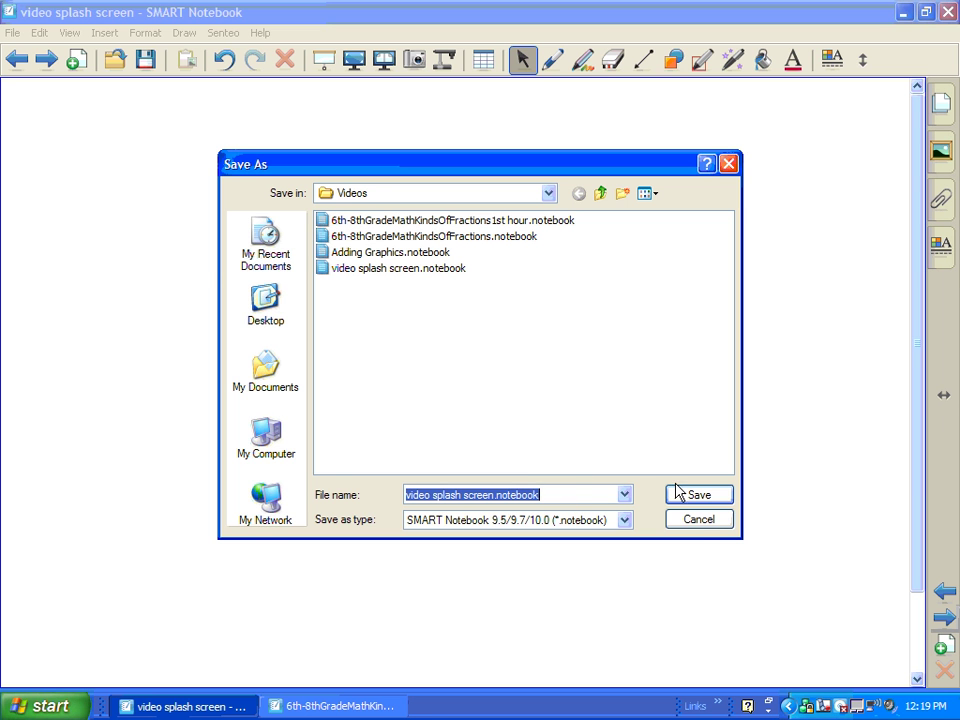
pyautogui.click(698, 520)
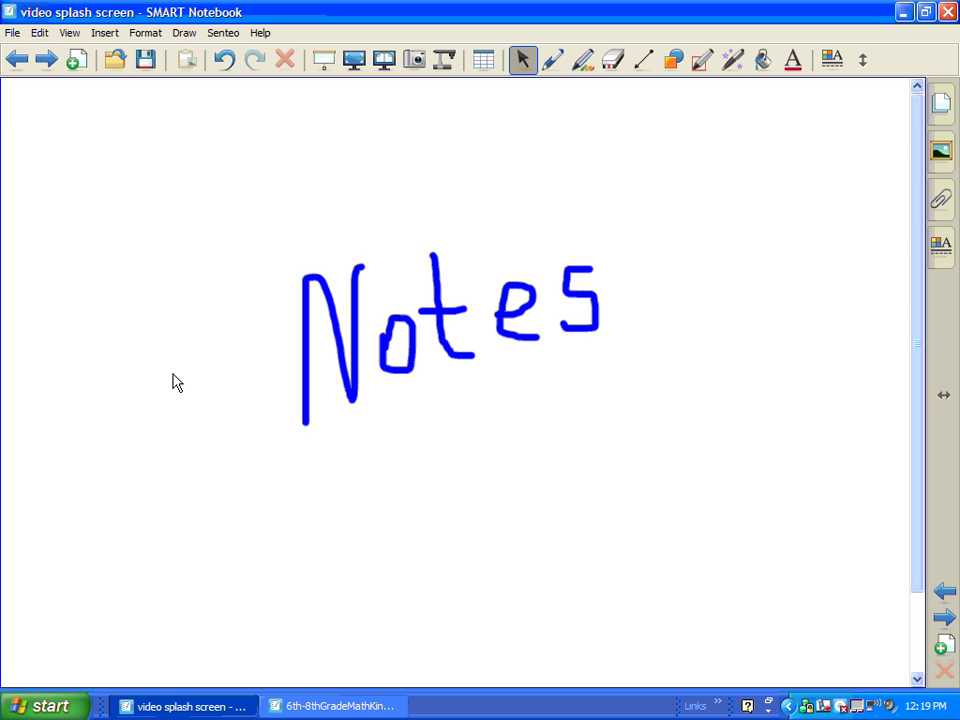
# Preview the Thumbnails, Handouts and Full Page print layouts of the file and leave without printing.
pyautogui.click(13, 33)
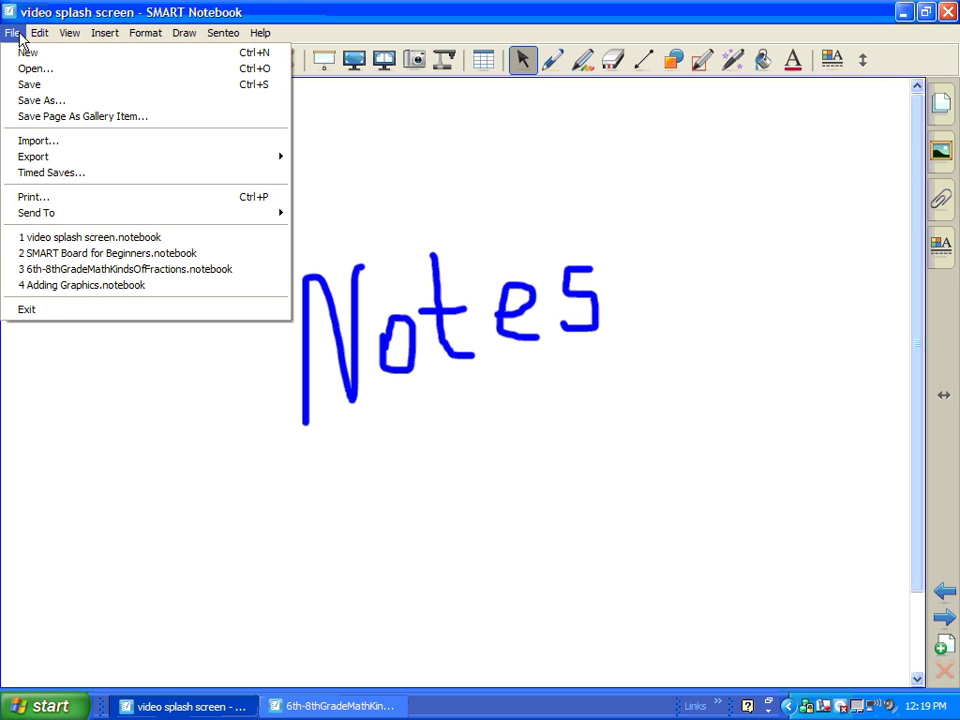
pyautogui.click(22, 196)
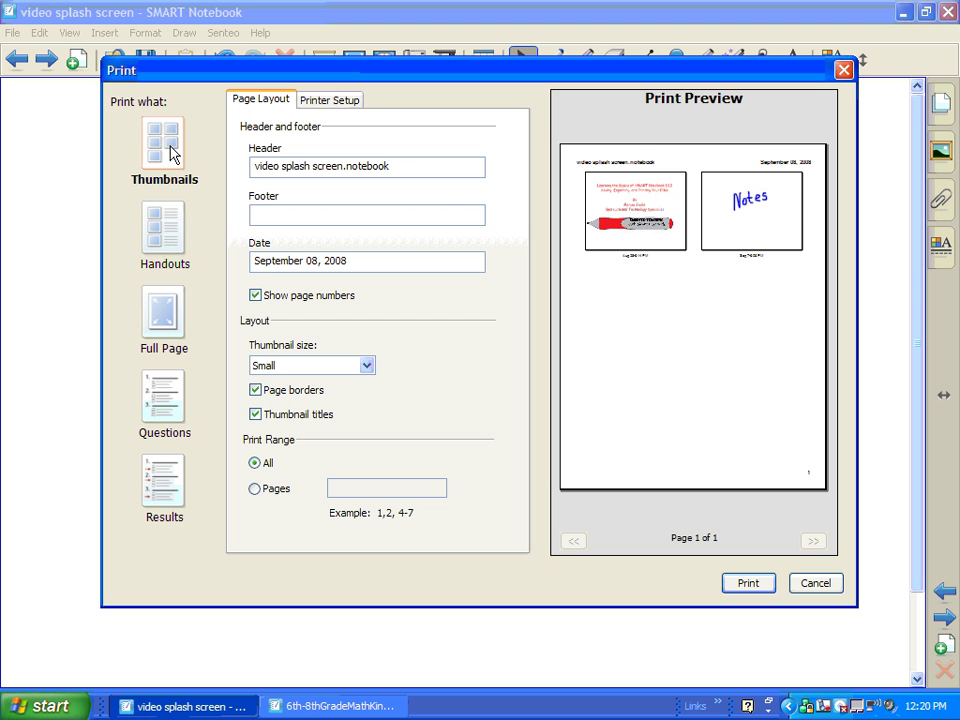
pyautogui.click(166, 228)
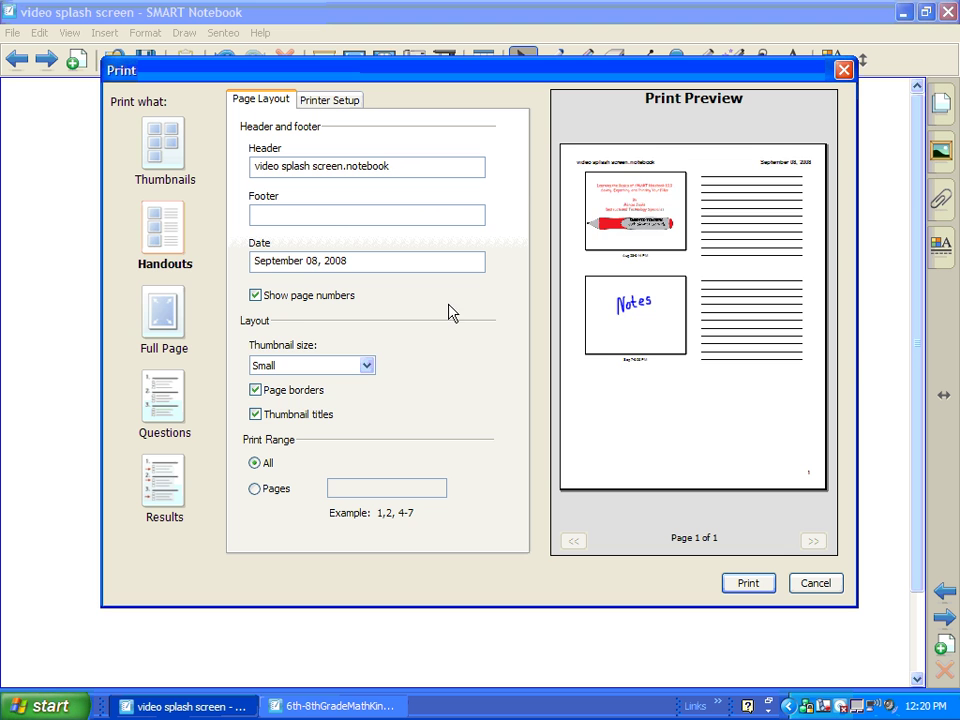
pyautogui.click(160, 312)
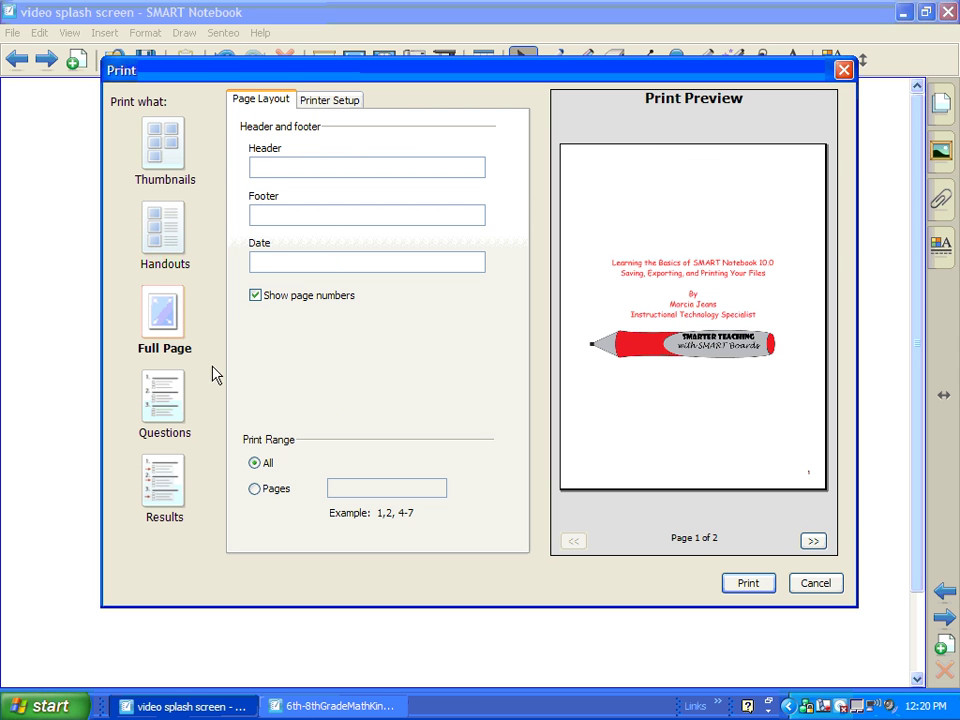
pyautogui.click(818, 598)
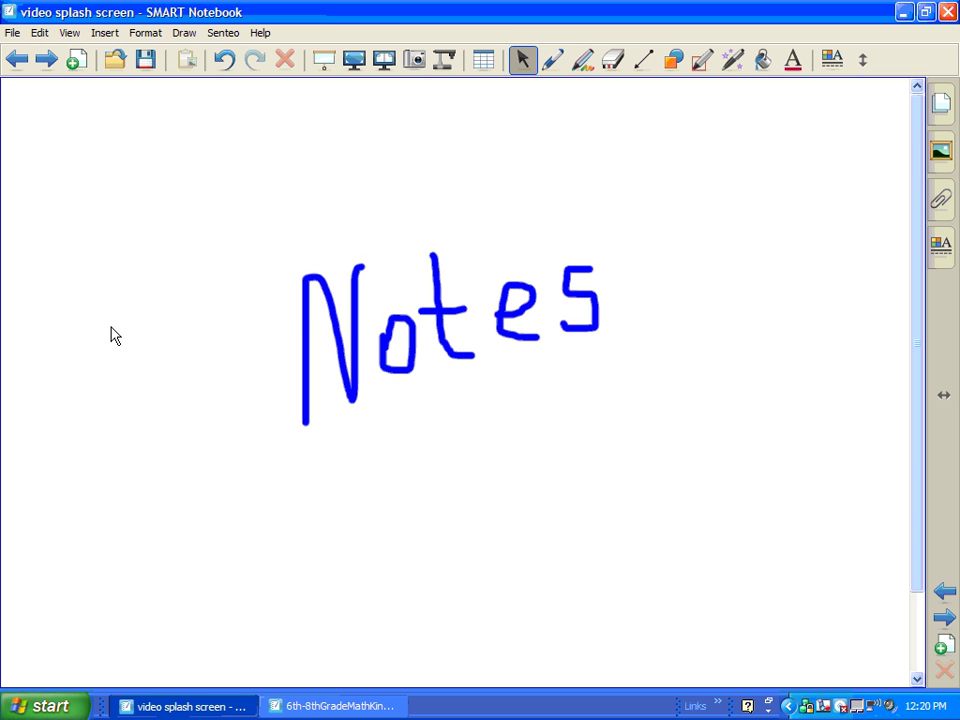
# Examine the export formats offered for the notebook file without exporting anything.
pyautogui.click(15, 41)
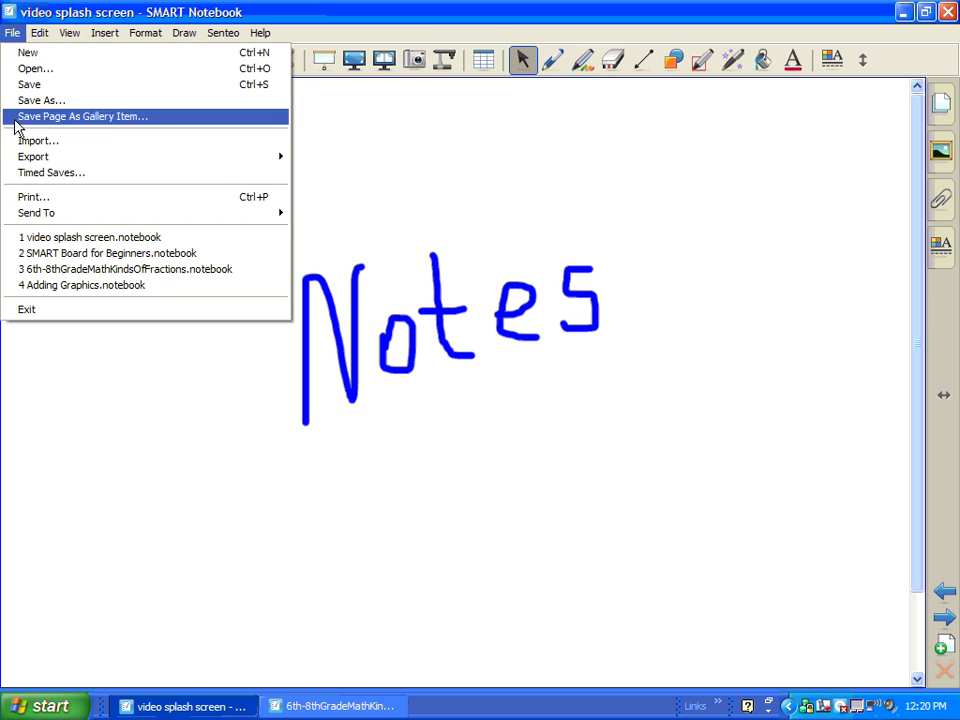
pyautogui.moveTo(20, 160)
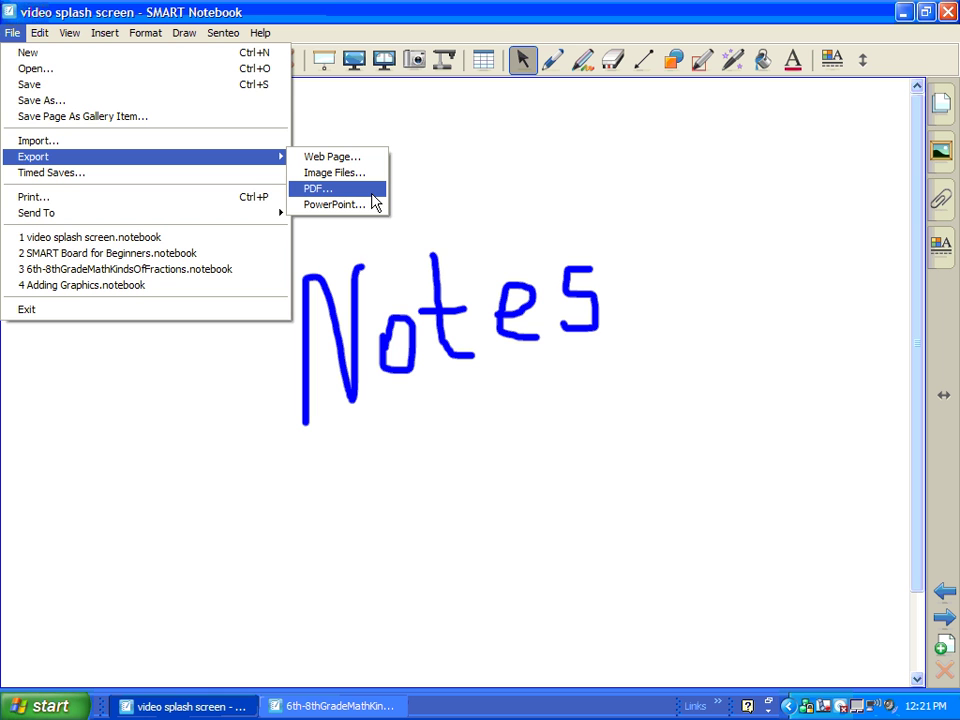
pyautogui.click(465, 201)
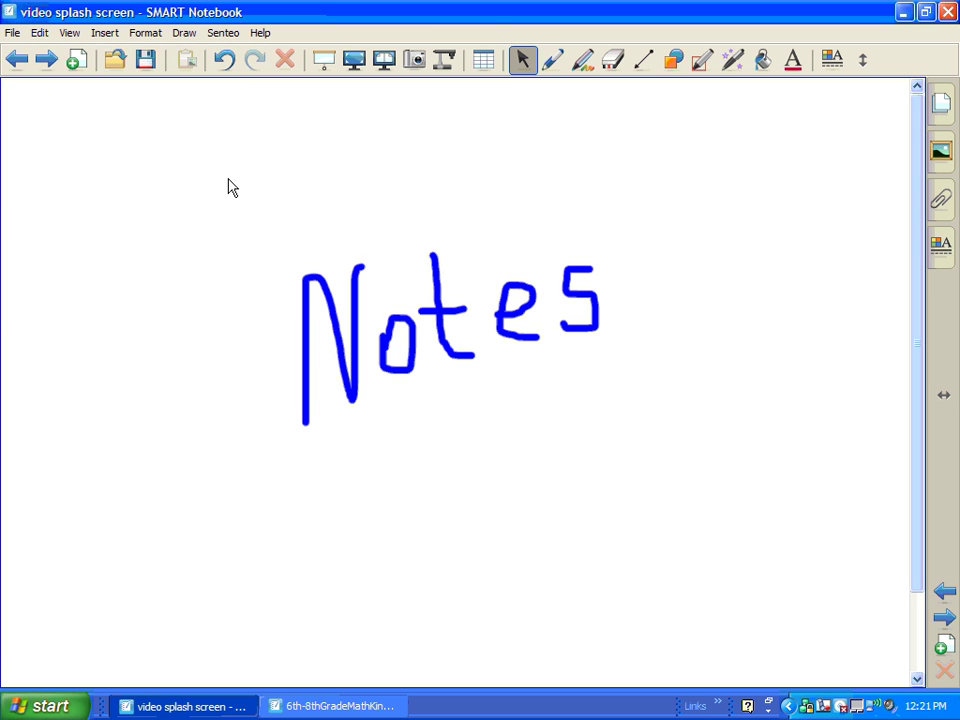
# Switch to the open 6th-8thGradeMathKindsOfFractions file; place part and whole in the definition blanks, numerator beside the 2, and denominator beside the 5.
pyautogui.click(343, 706)
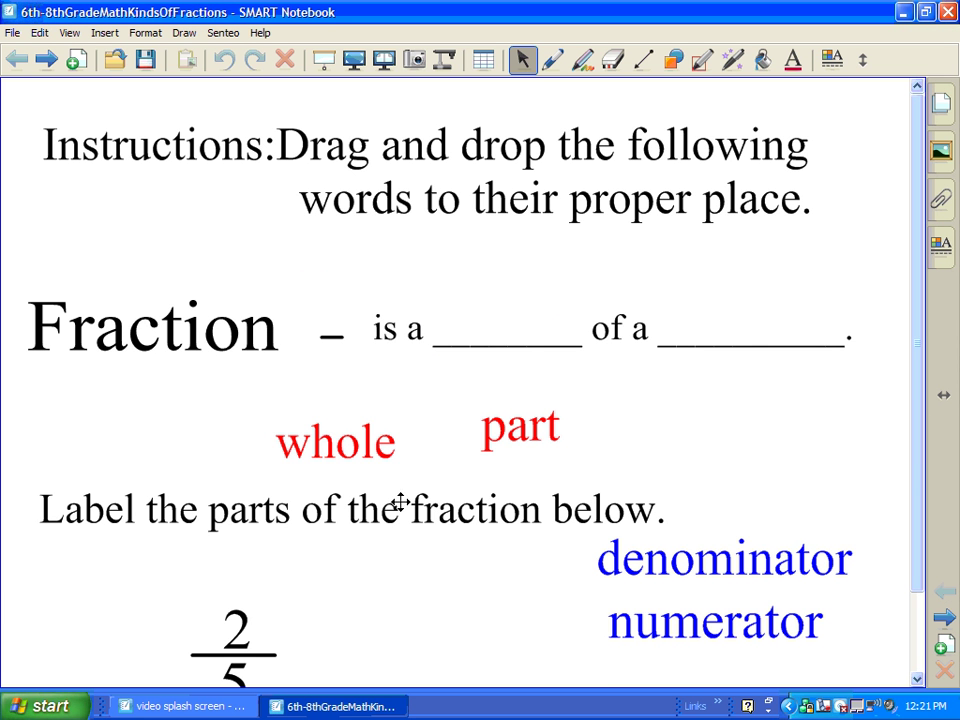
pyautogui.moveTo(522, 425); pyautogui.dragTo(501, 311)
pyautogui.moveTo(330, 474); pyautogui.dragTo(711, 343)
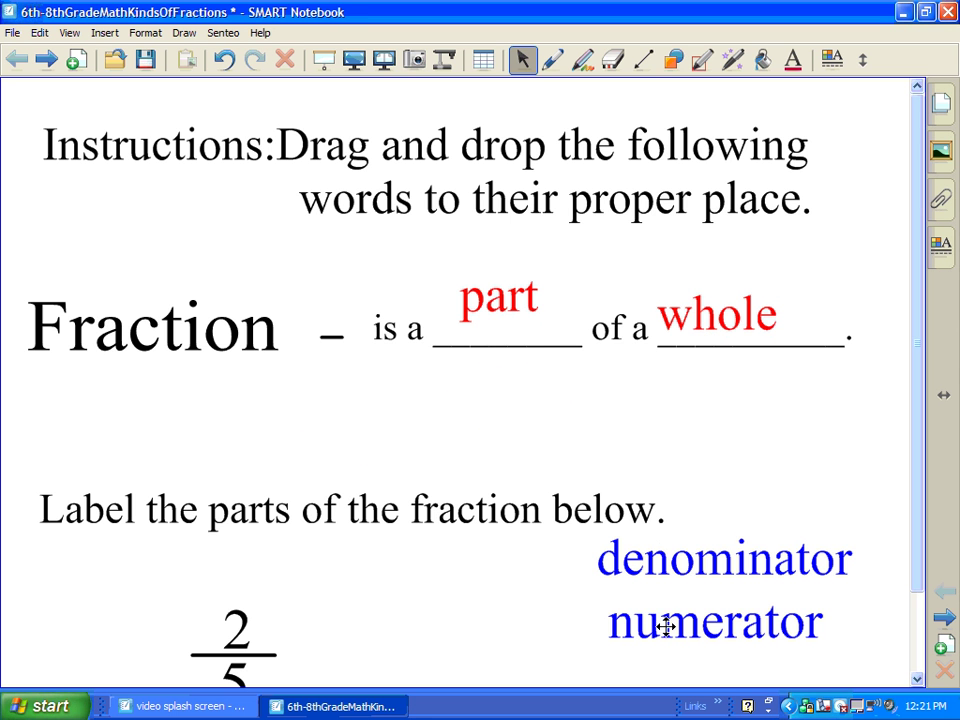
pyautogui.moveTo(662, 621); pyautogui.dragTo(365, 617)
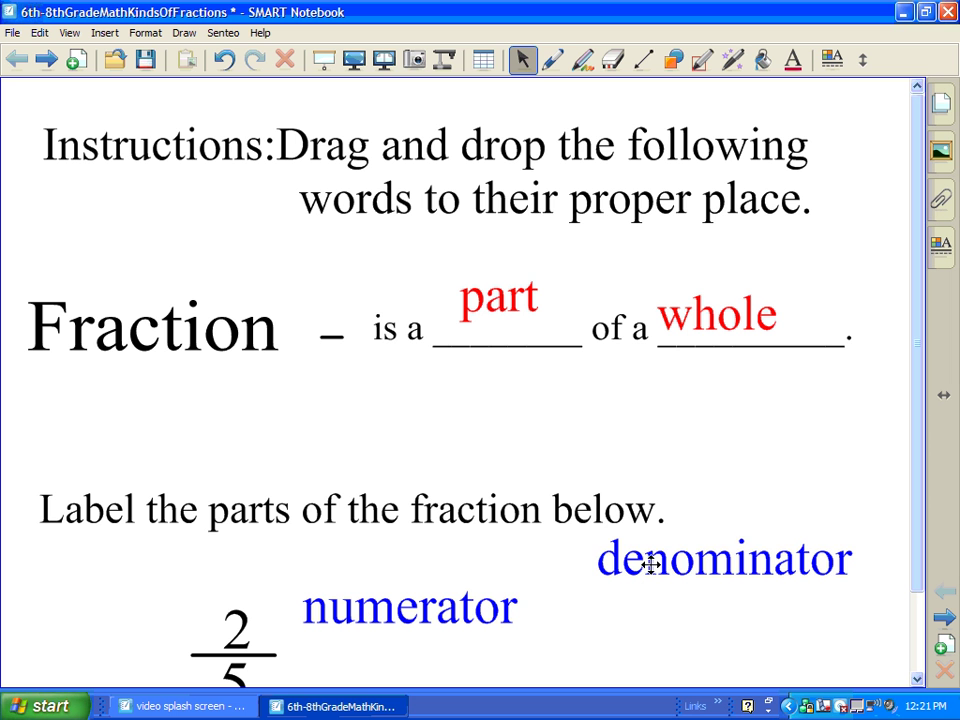
pyautogui.moveTo(647, 561); pyautogui.dragTo(360, 682)
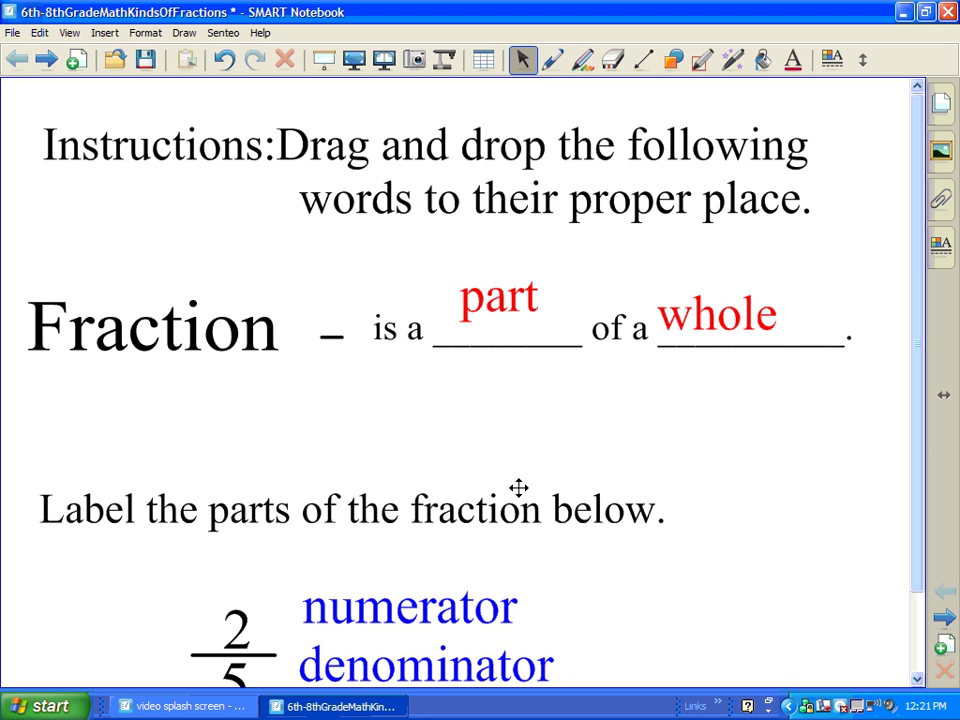
# Go to the missing parts page and place the 1/4 answer in the blank above the yellow circle.
pyautogui.click(46, 60)
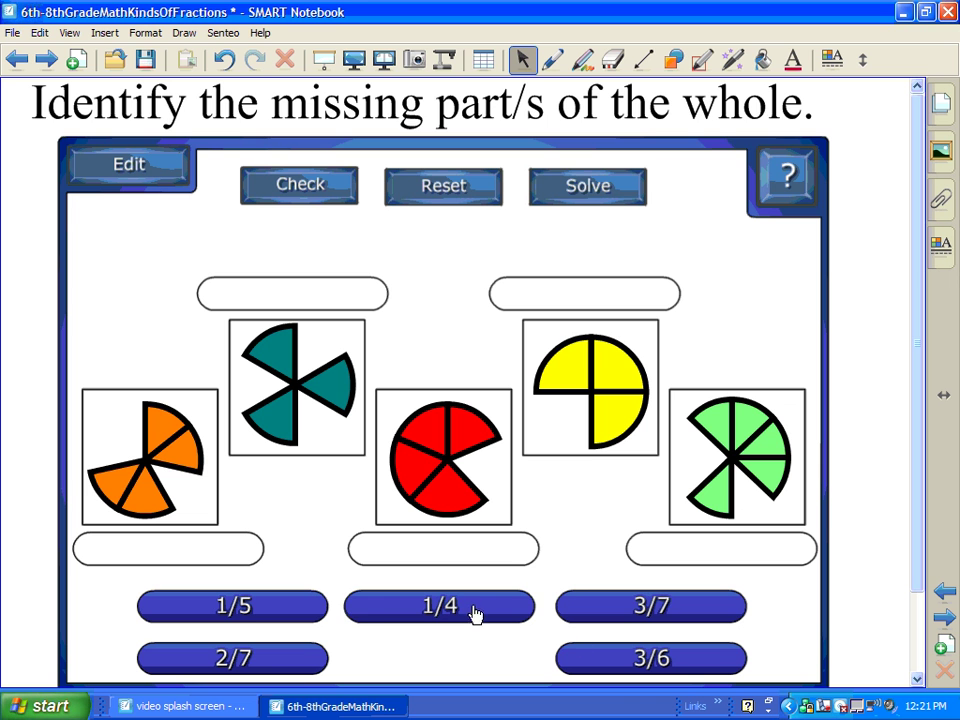
pyautogui.moveTo(472, 612); pyautogui.dragTo(617, 302)
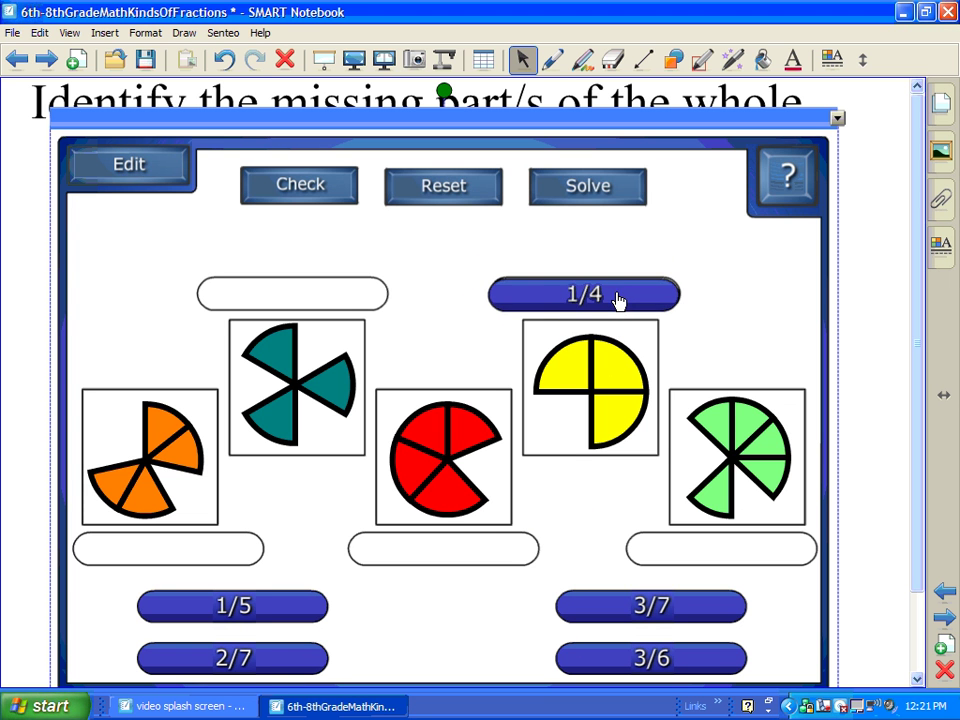
# Close the 6th-8thGradeMathKindsOfFractions file and discard its changes.
pyautogui.click(10, 34)
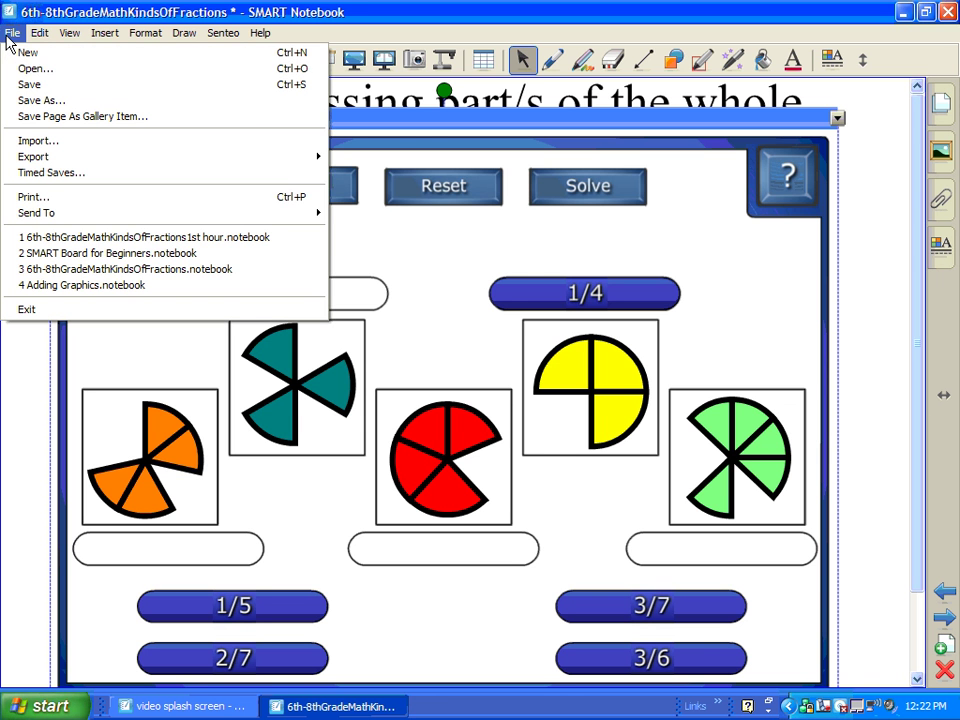
pyautogui.click(33, 308)
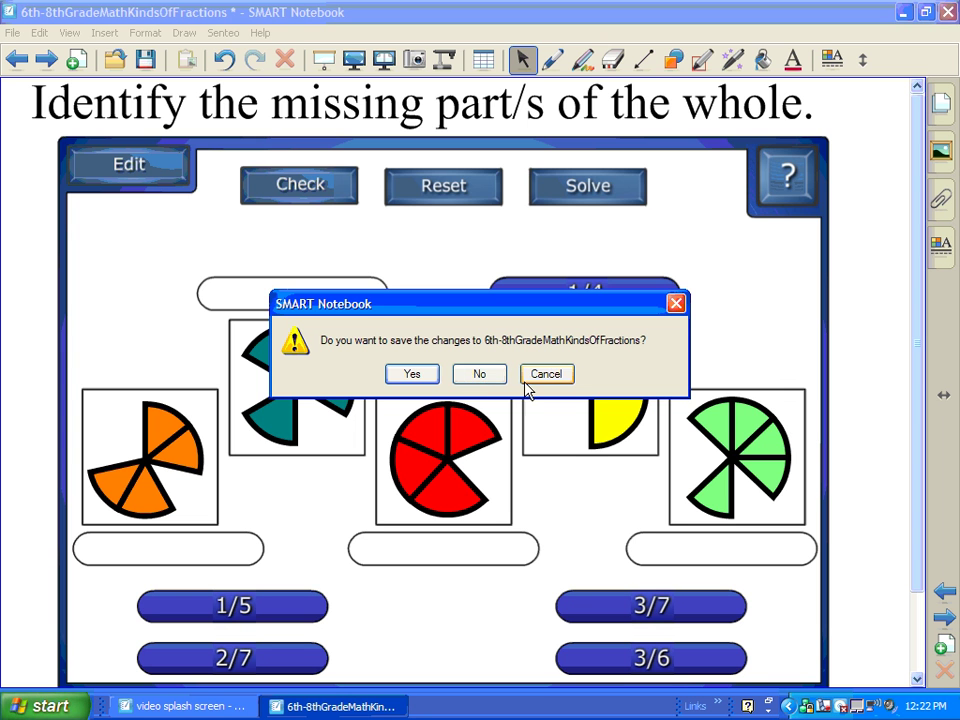
pyautogui.click(483, 379)
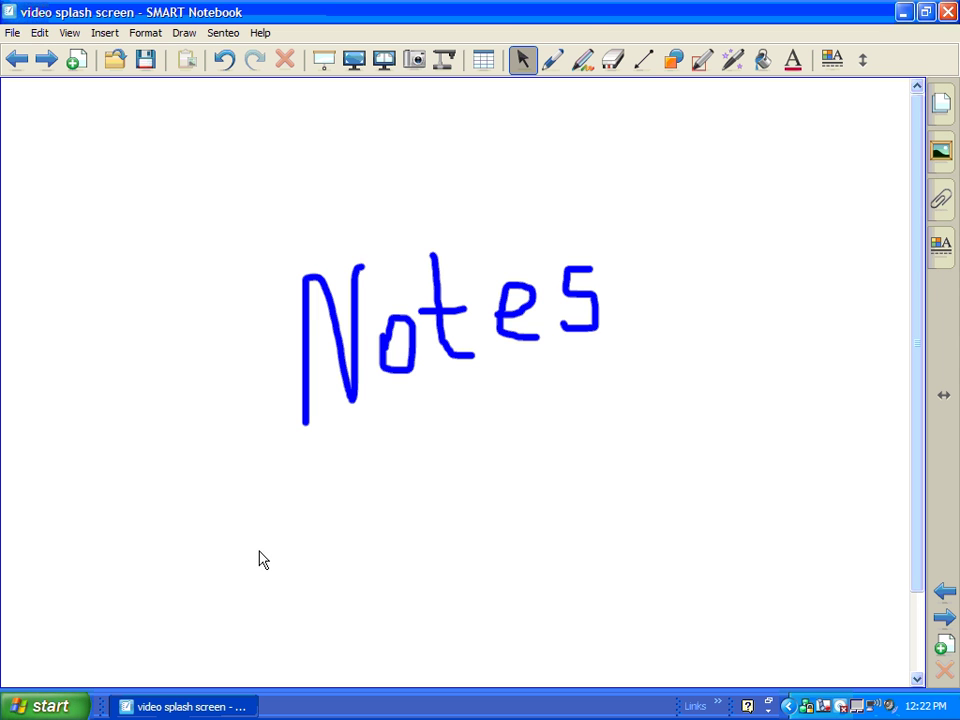
# Reopen 6th-8thGradeMathKindsOfFractions.notebook and place its answer words: part and whole in the definition blanks, numerator beside the 2, denominator beside the 5.
pyautogui.click(14, 36)
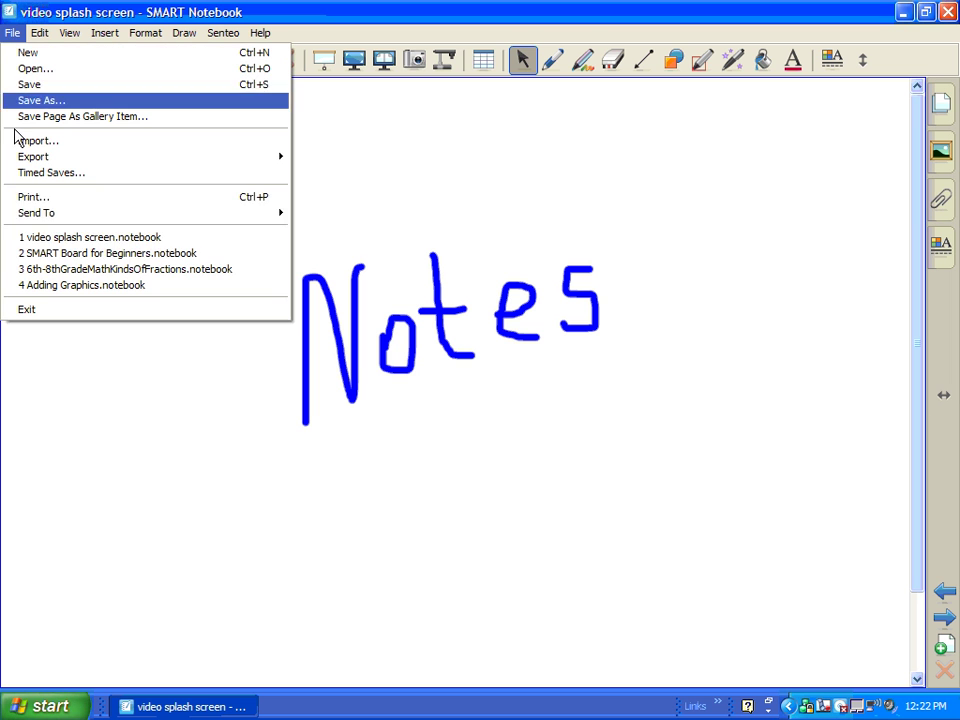
pyautogui.click(48, 272)
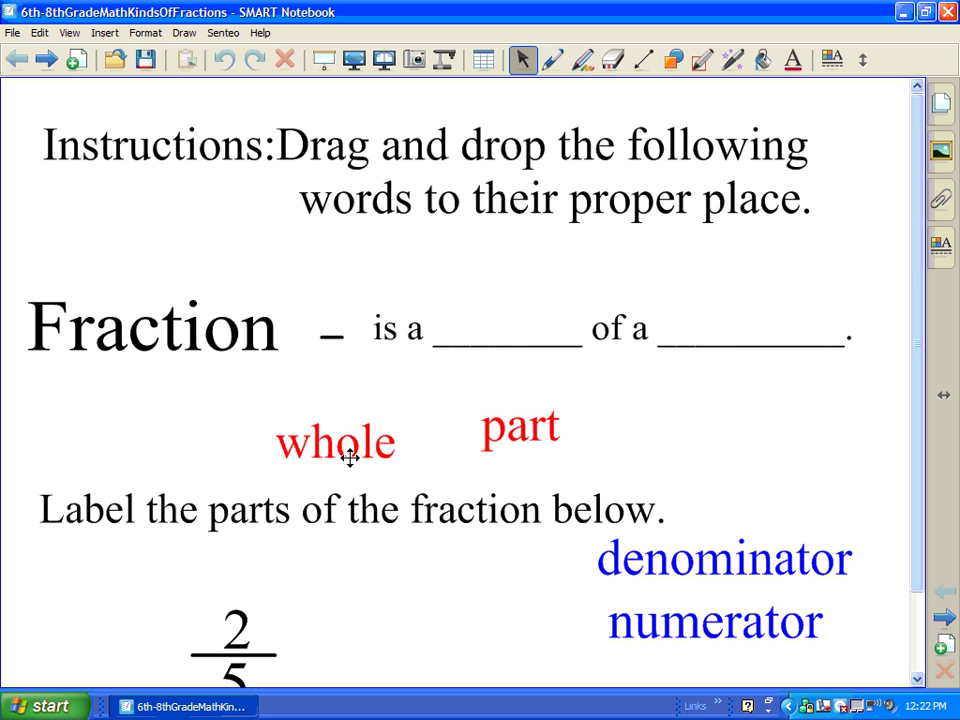
pyautogui.moveTo(521, 433); pyautogui.dragTo(519, 318)
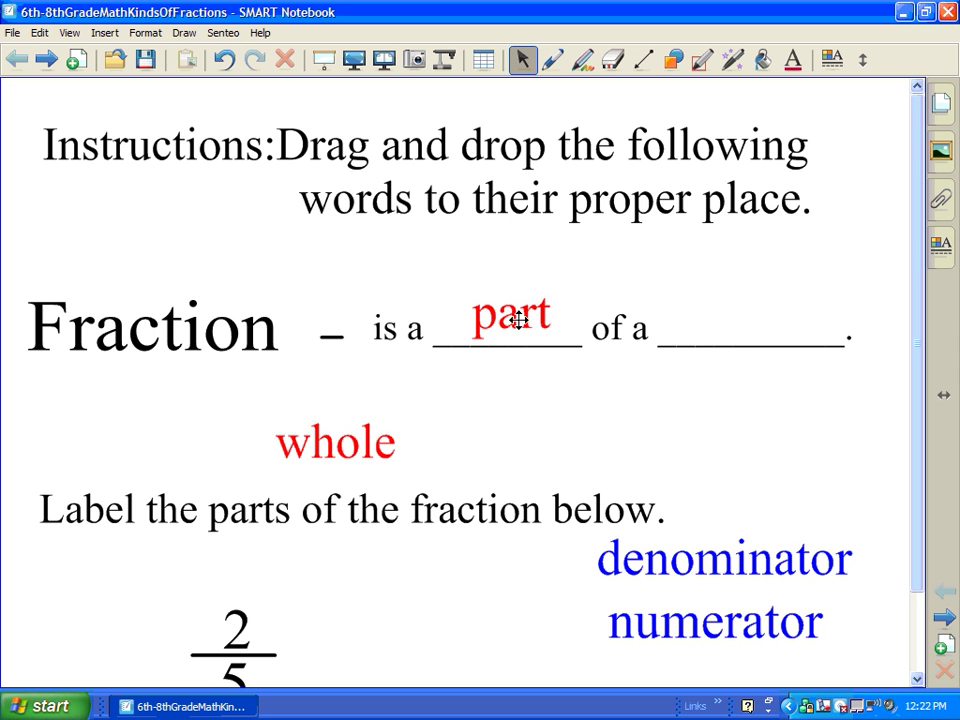
pyautogui.moveTo(362, 441); pyautogui.dragTo(765, 320)
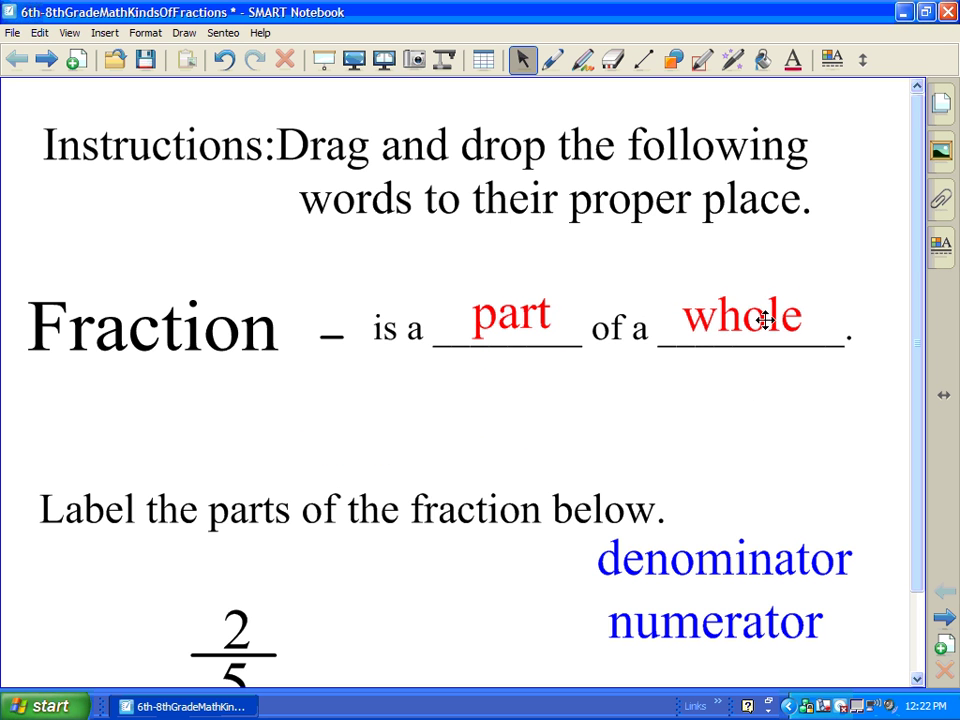
pyautogui.moveTo(677, 621); pyautogui.dragTo(390, 611)
pyautogui.moveTo(643, 561); pyautogui.dragTo(340, 685)
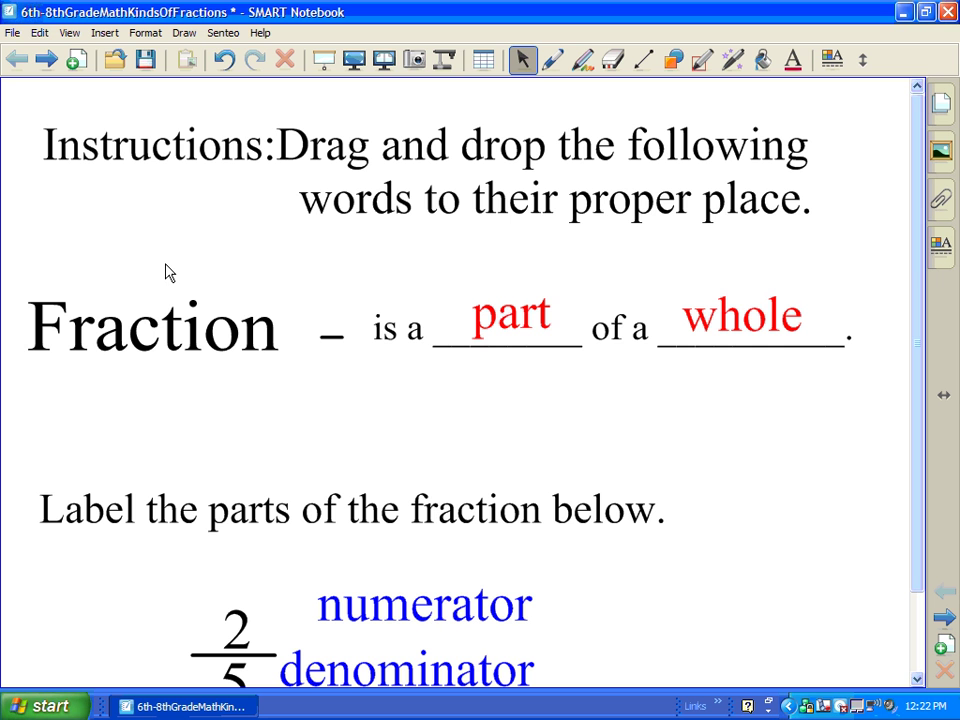
# Save the completed lesson as a separate notebook file named 6th-8thGradeMathKindsOfFractions 1st hour in the Videos folder.
pyautogui.click(13, 33)
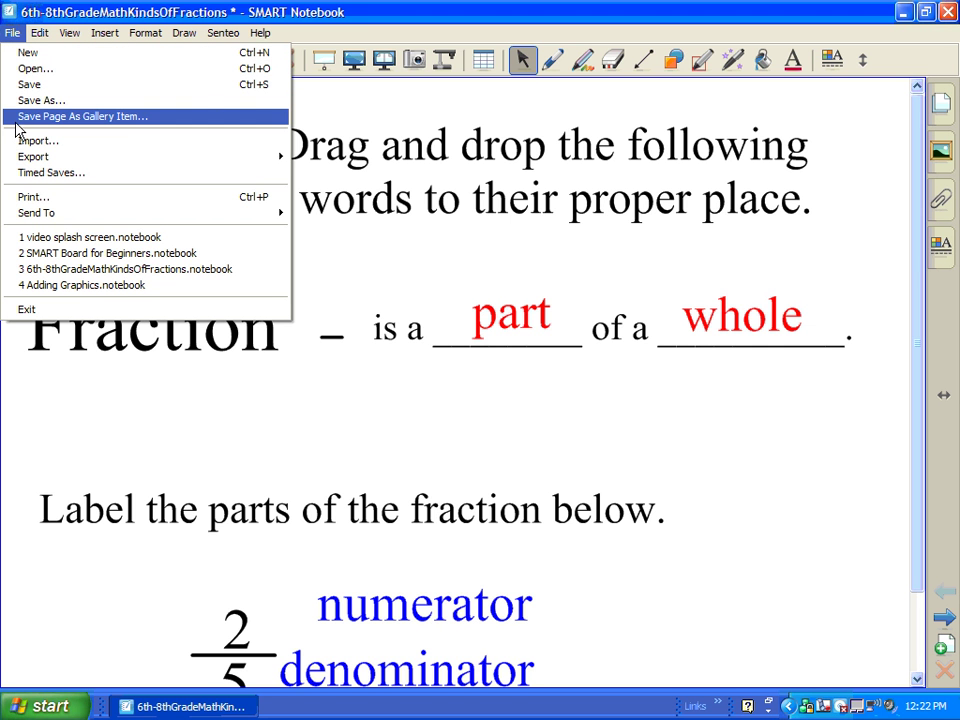
pyautogui.click(30, 101)
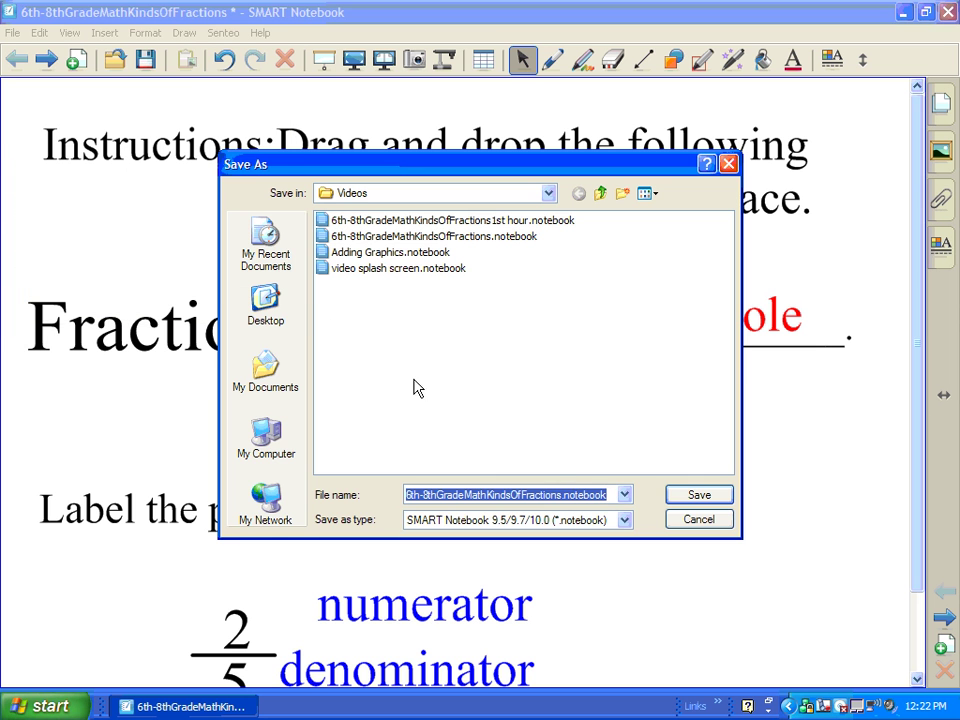
pyautogui.click(561, 495)
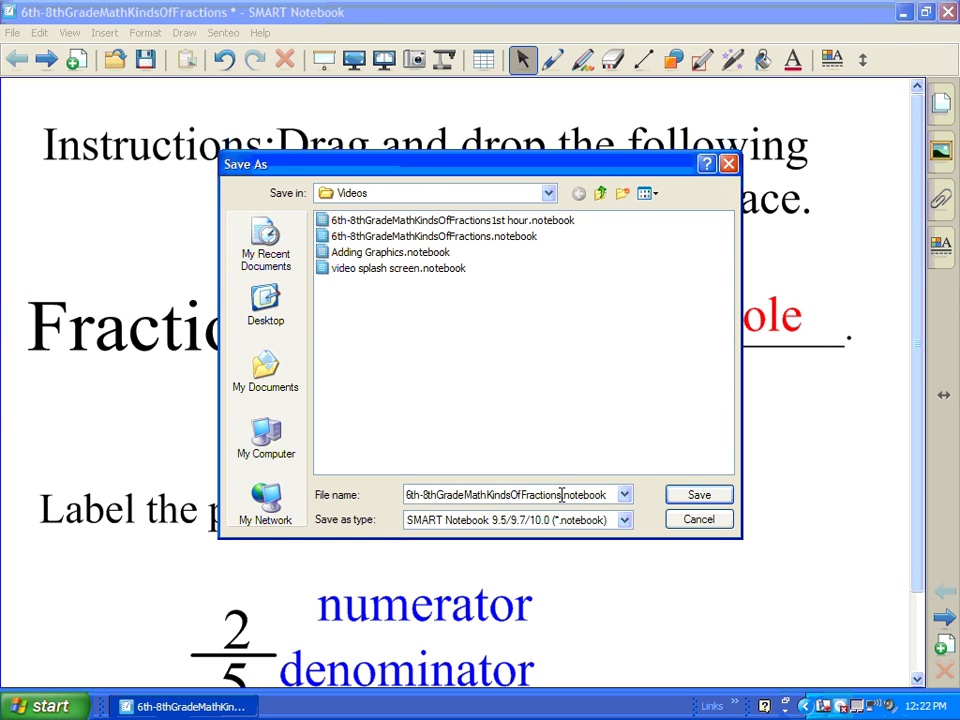
pyautogui.write('1st hour')
pyautogui.click(680, 494)
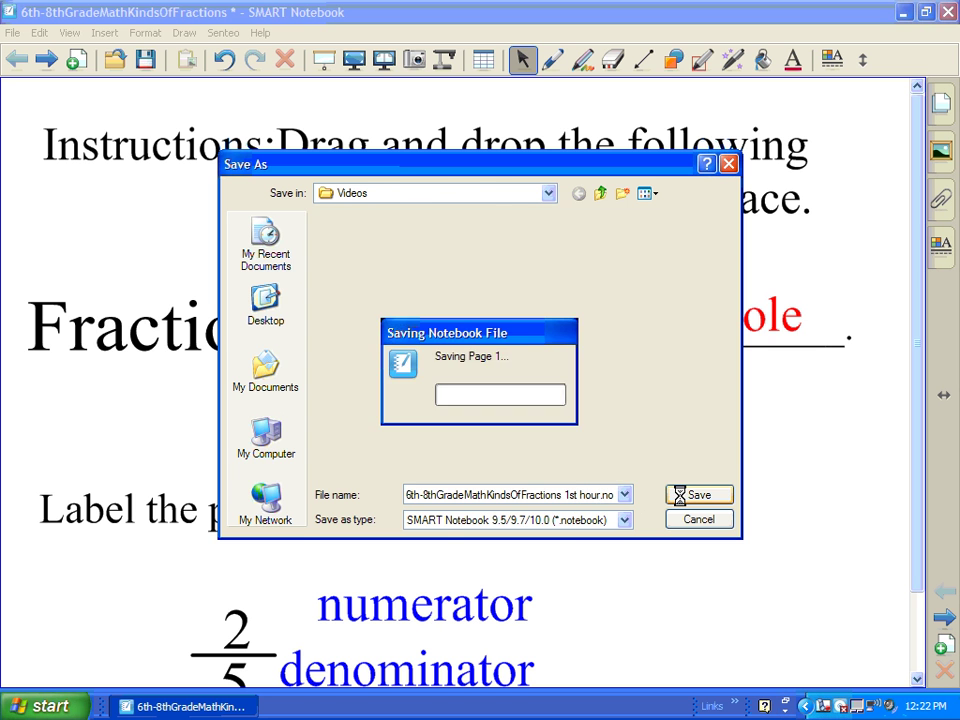